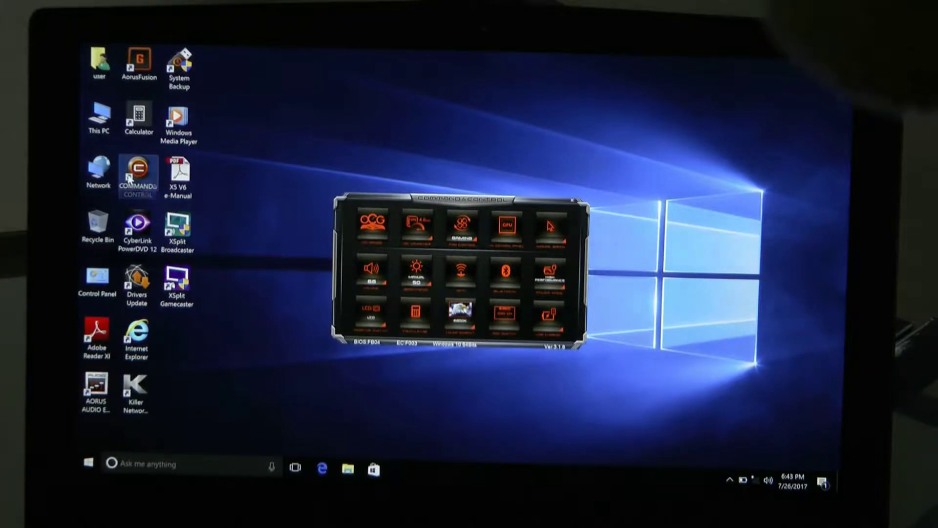
Close the Command & Control panel, then relaunch it from the desktop icon
left_click(573, 206)
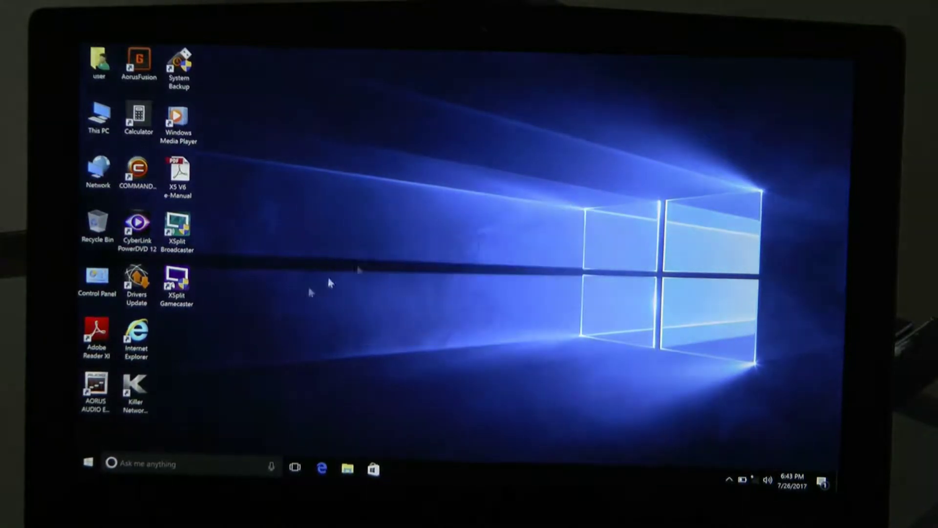
double_click(142, 176)
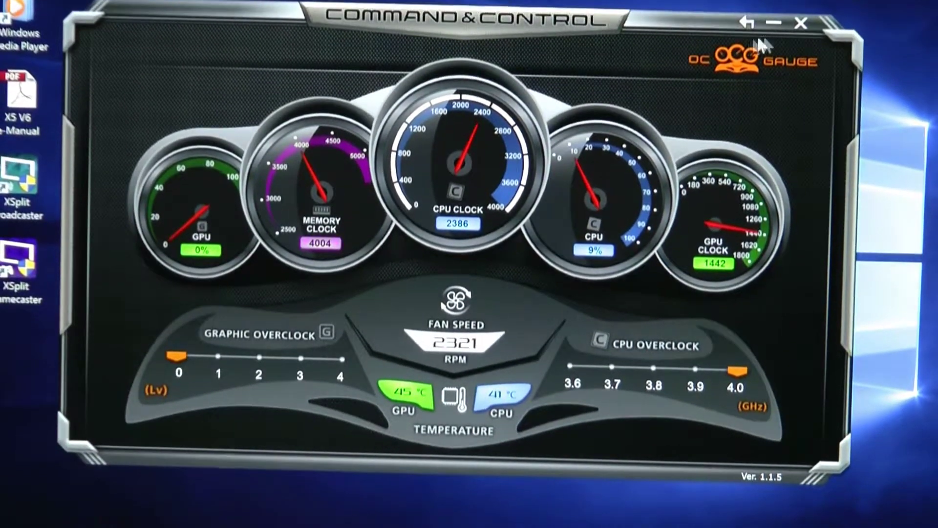
Close the OC Gauge dashboard after reviewing the 4.0 GHz clock, fan and temperature gauges
left_click(804, 20)
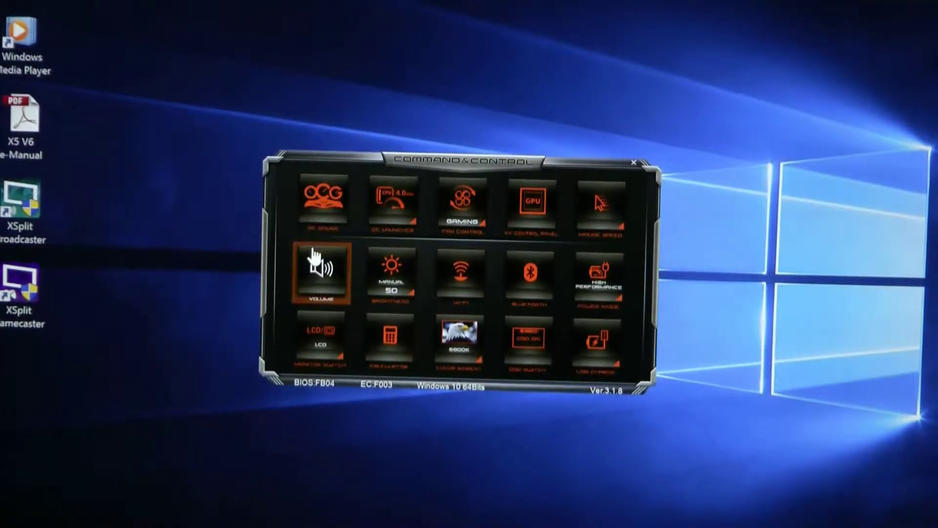
Switch the CPU overclock preset from 3.7 GHz to 3.6 GHz via OC Launcher
left_click(395, 212)
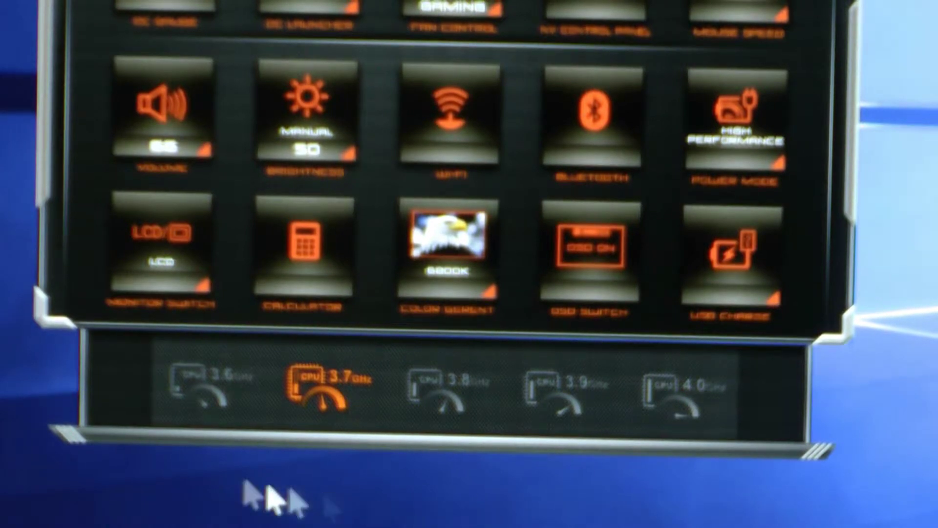
left_click(205, 385)
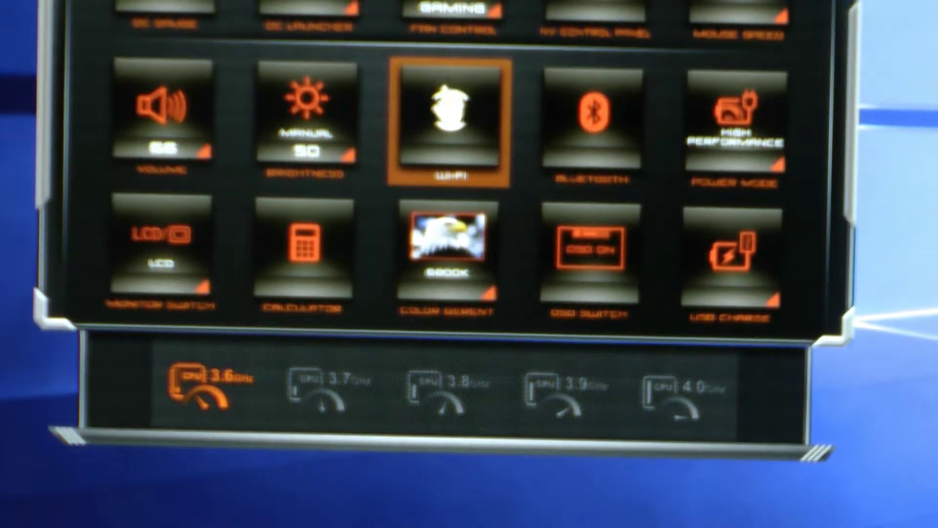
Show the Fan Control modes, with Gaming left as the active mode
left_click(459, 16)
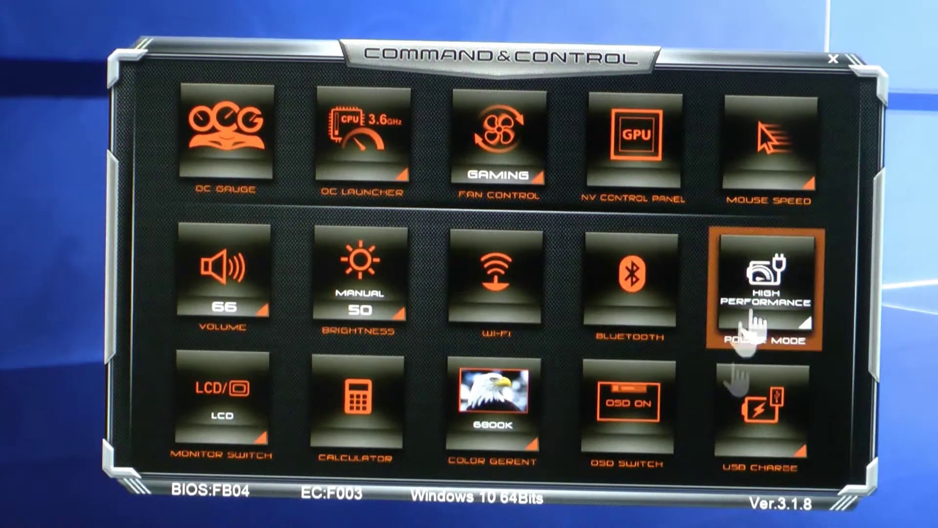
mouse_move(448, 253)
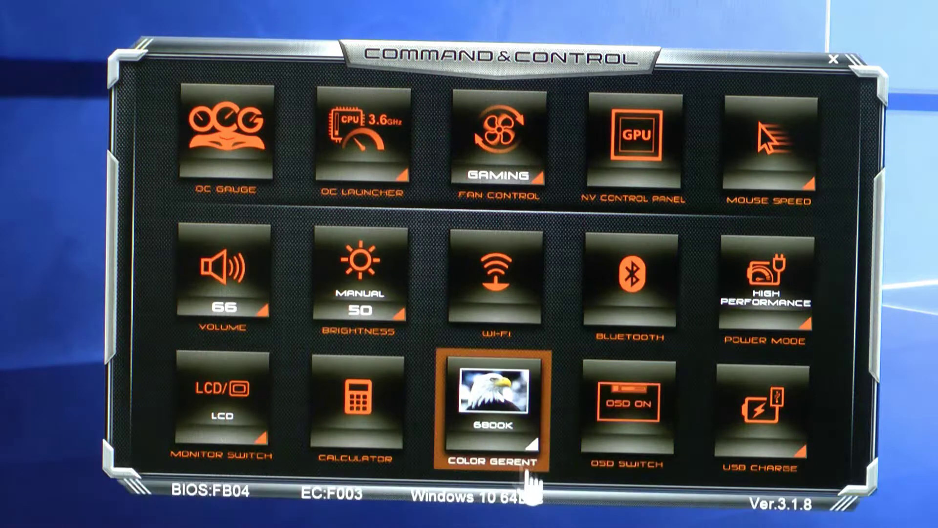
Show the Color Gerent colour temperature presets, currently at 6800K
left_click(499, 425)
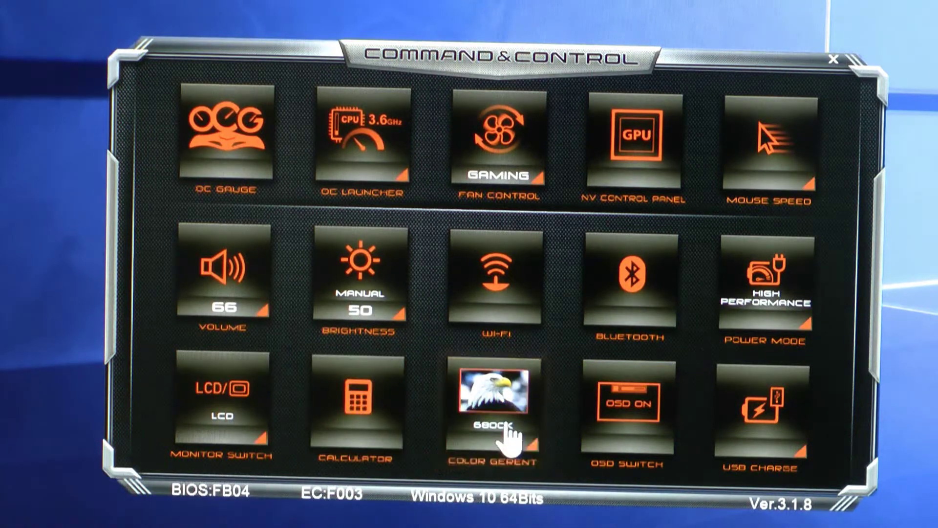